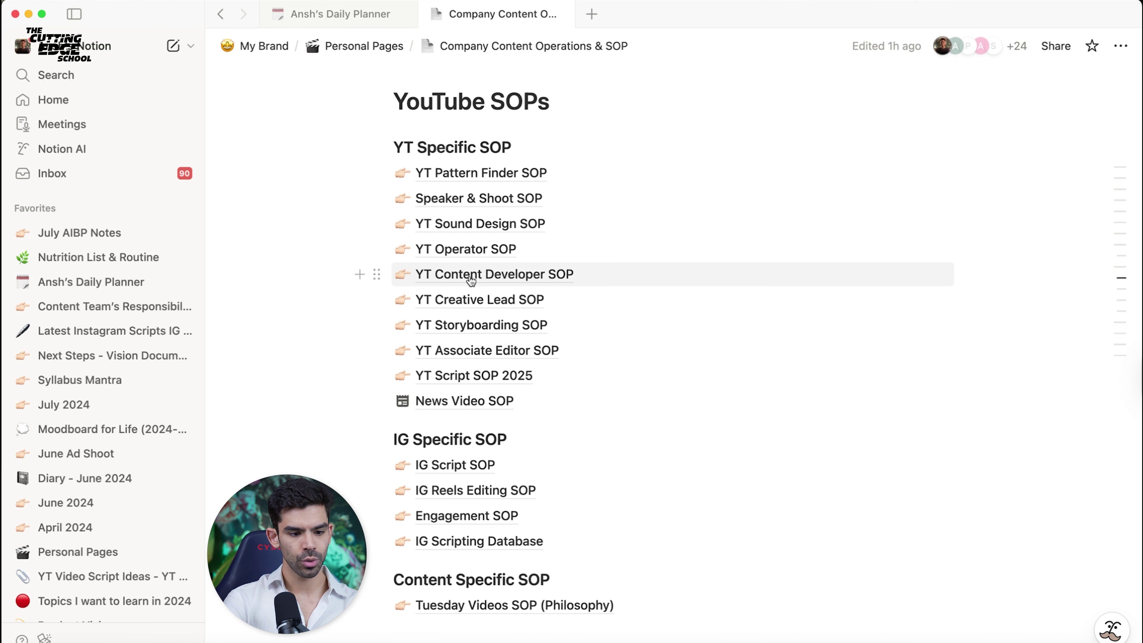
# Open the YT Content Developer SOP and read through its thumb rules and pre-production responsibilities
pyautogui.click(449, 275)
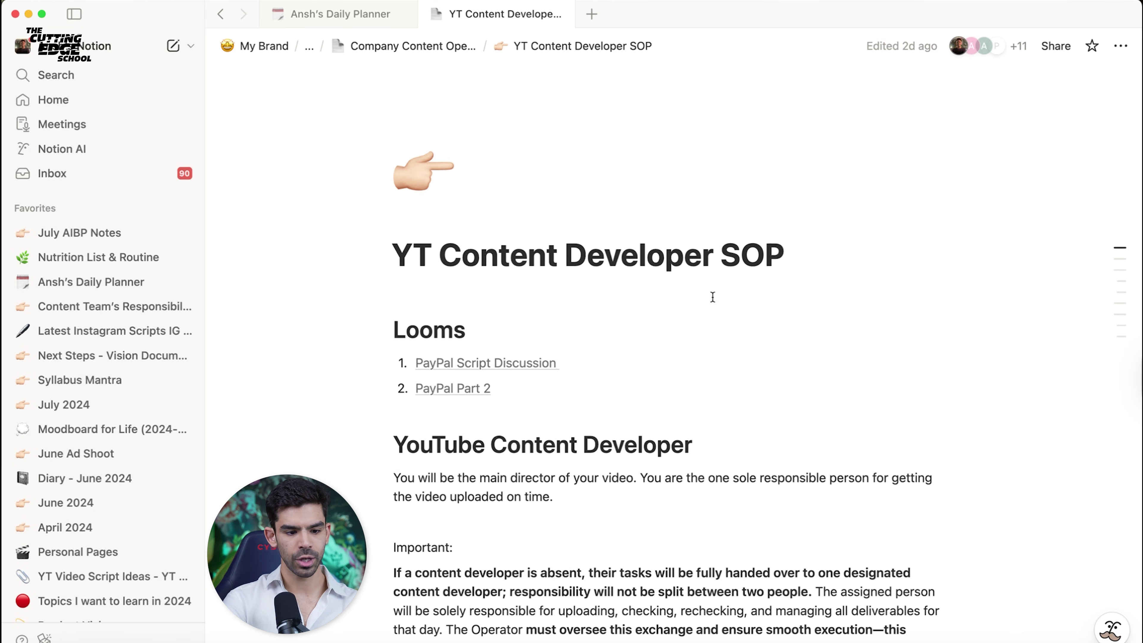
pyautogui.scroll(-10, 710, 356)
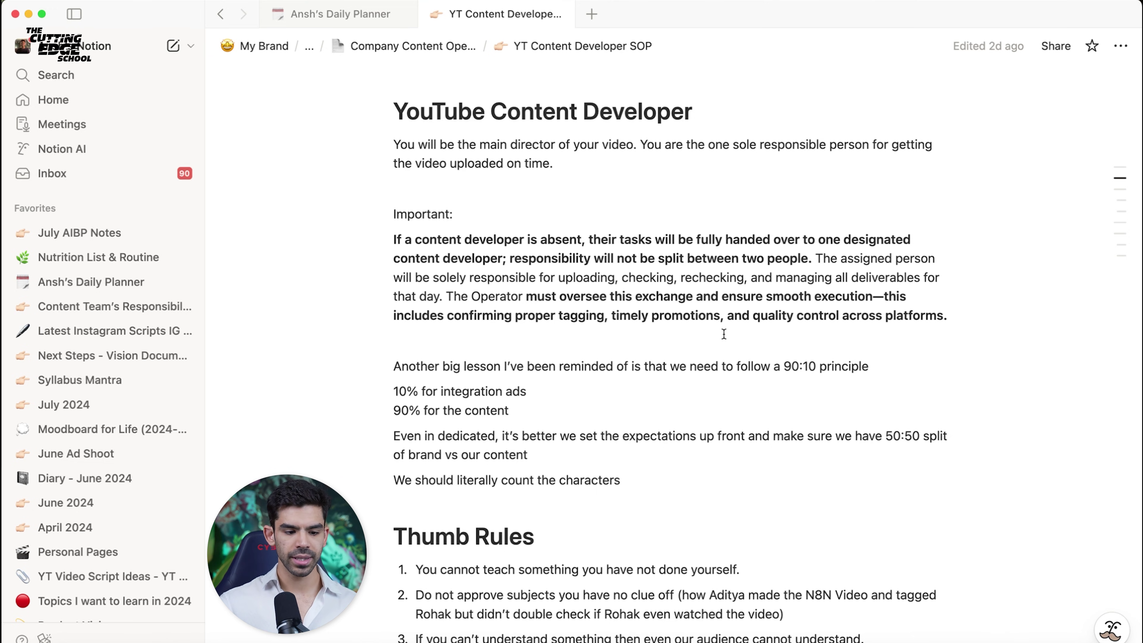
pyautogui.scroll(-14, 723, 334)
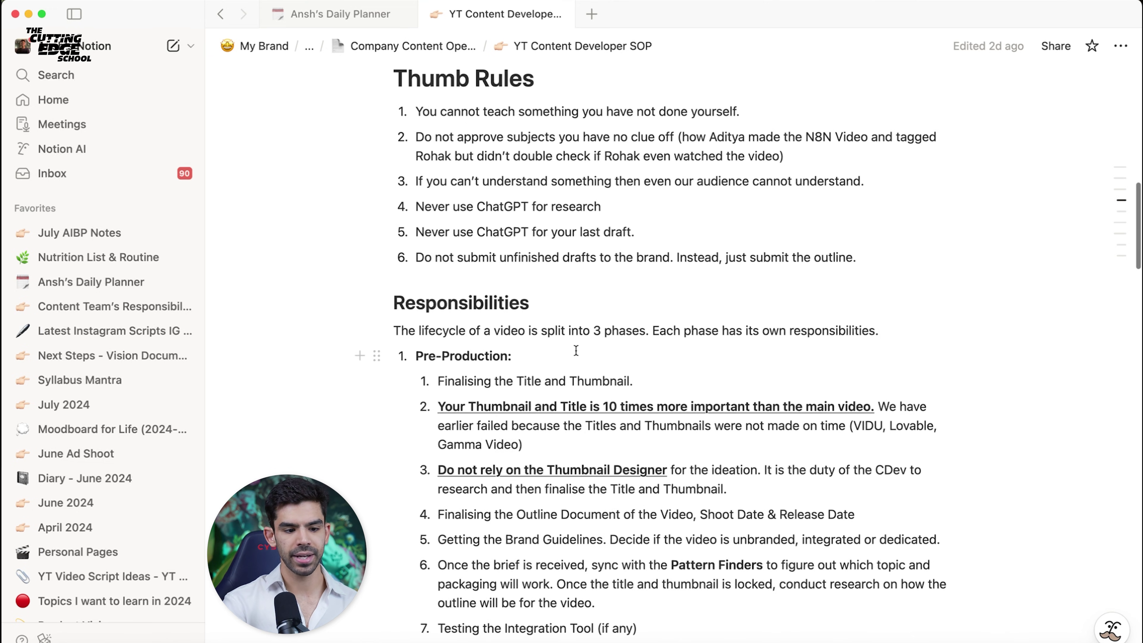
pyautogui.scroll(-6, 575, 350)
pyautogui.scroll(-6, 575, 350)
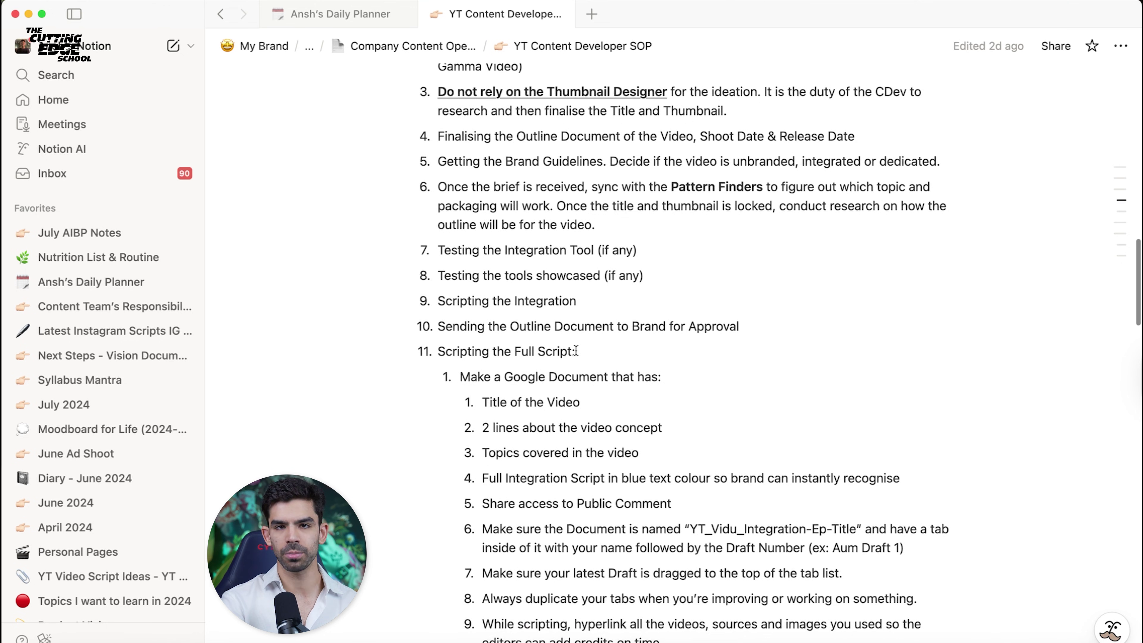
pyautogui.scroll(-8, 575, 351)
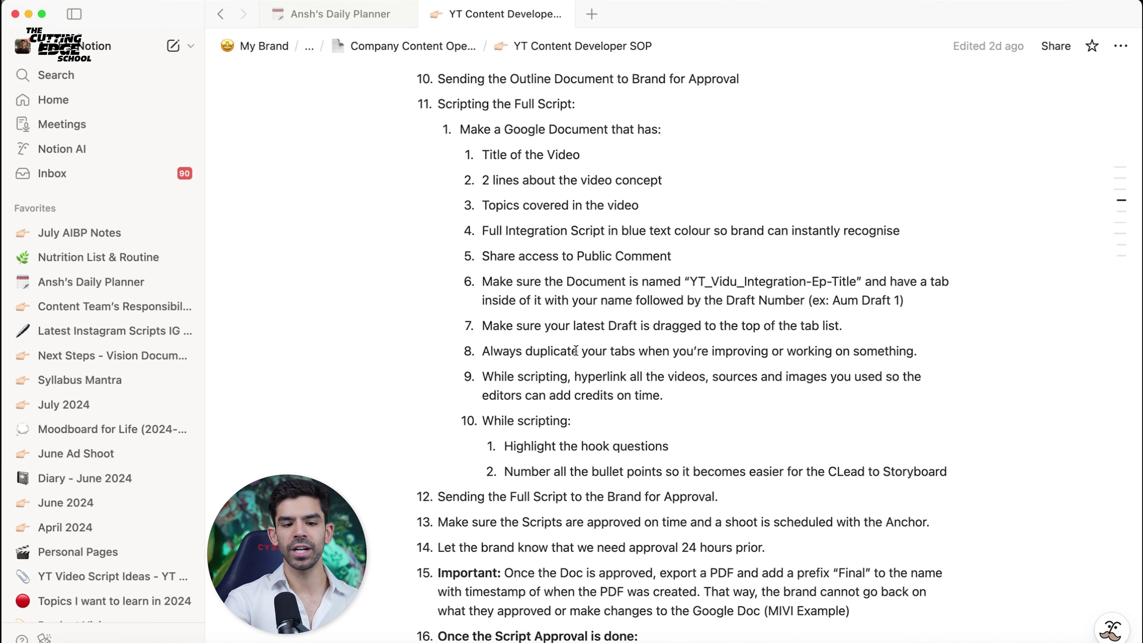
pyautogui.scroll(-9, 575, 350)
pyautogui.scroll(-6, 746, 447)
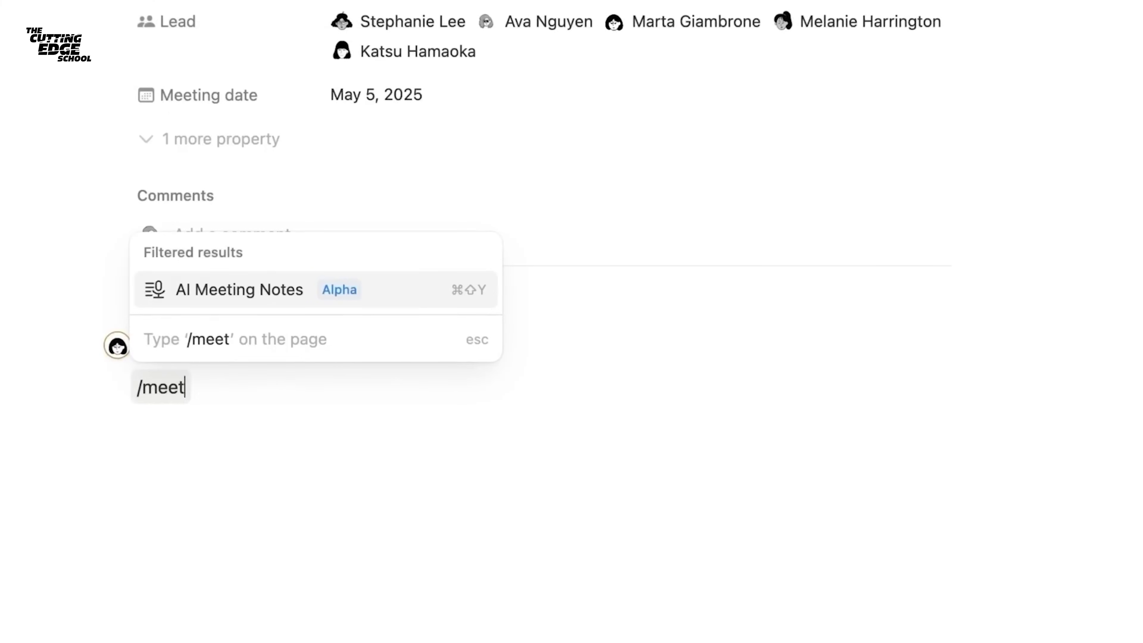
# Insert an AI Meeting Notes block under the Notes heading and confirm participant consent
pyautogui.press('Return')
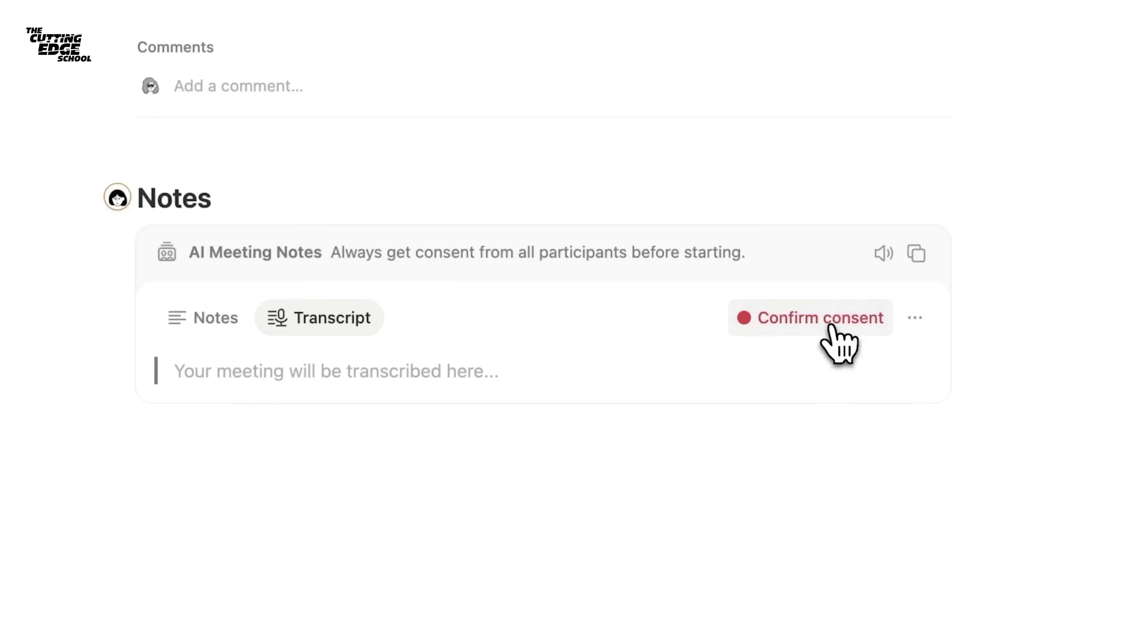
pyautogui.click(828, 320)
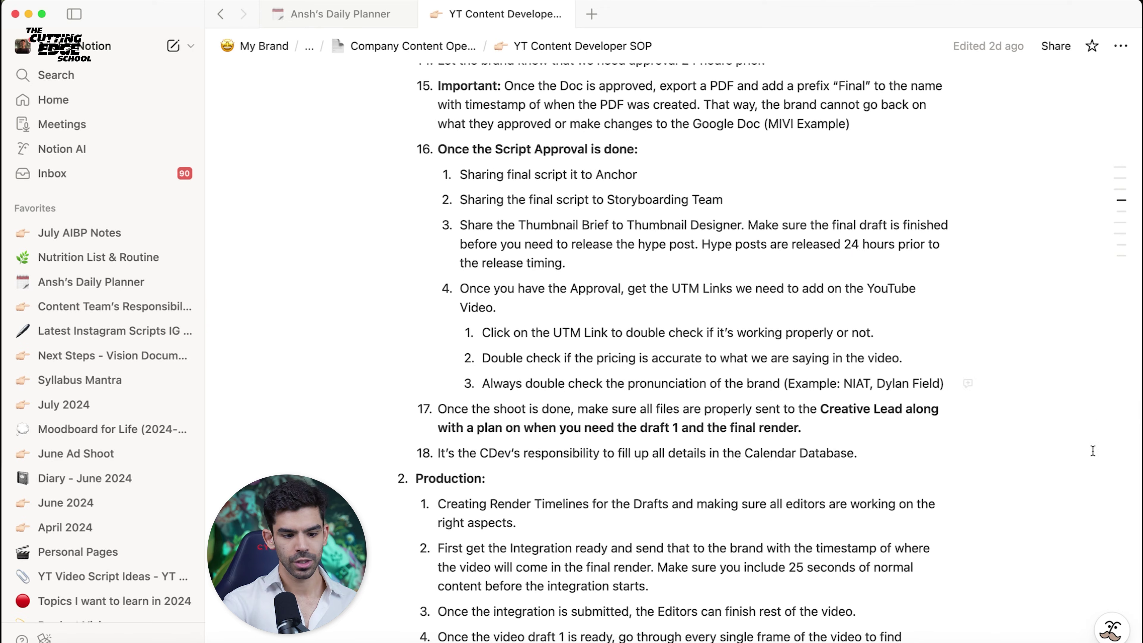
# Insert an AI Meeting Notes block at the end of the YT Content Developer SOP, below the November 2025 training list
pyautogui.scroll(-10, 1008, 526)
pyautogui.click(818, 516)
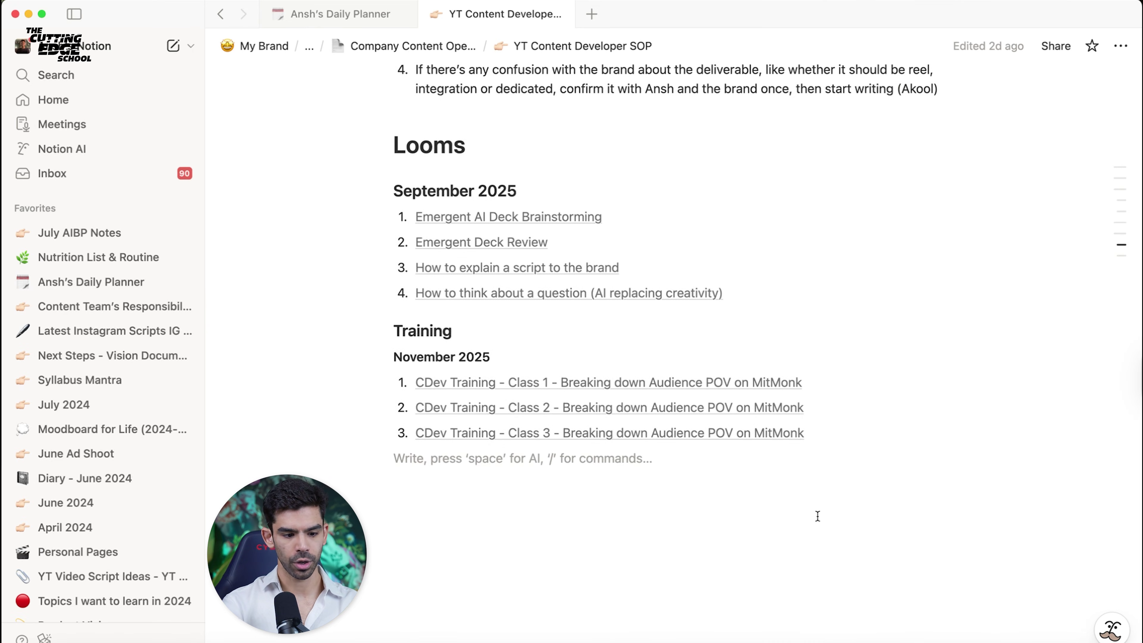
pyautogui.write('/ai ')
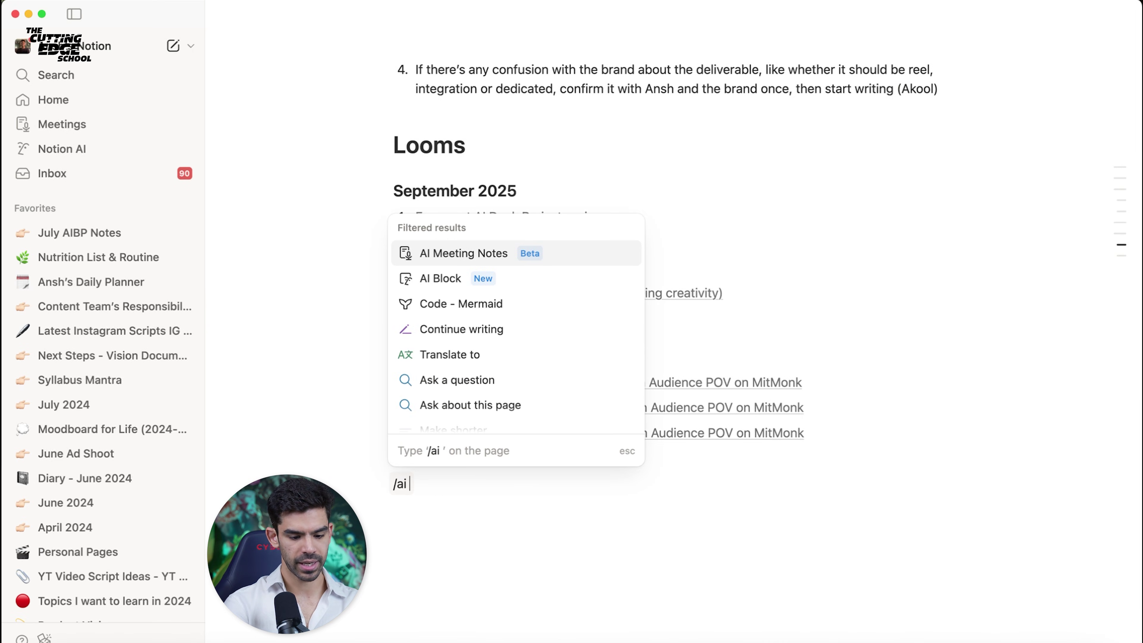
pyautogui.write('mee')
pyautogui.press('Return')
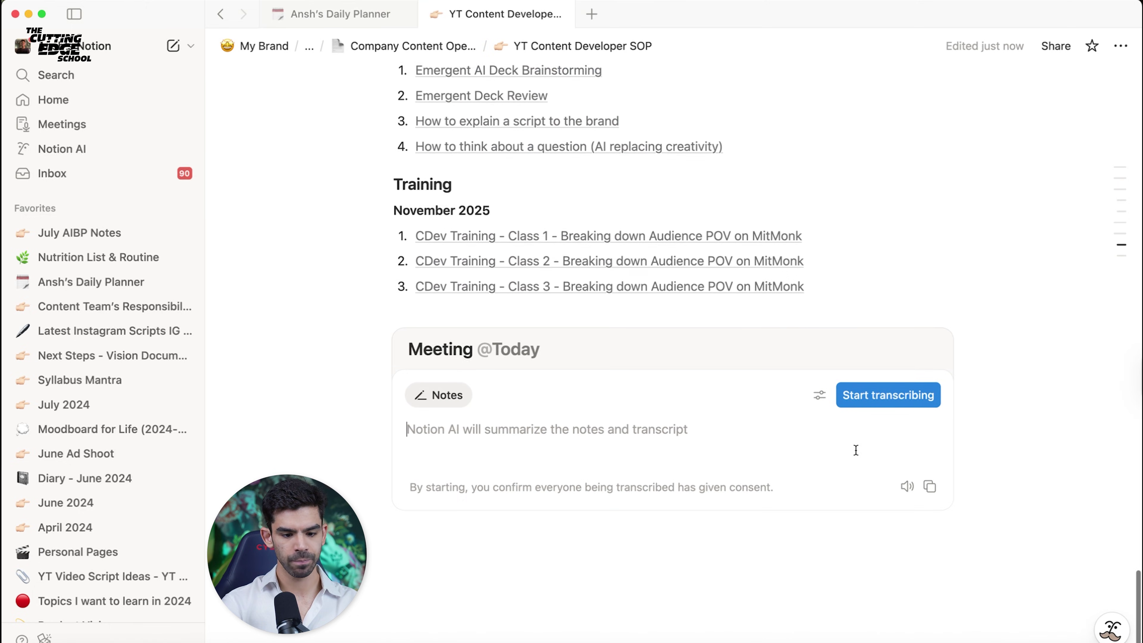
pyautogui.scroll(-2, 856, 450)
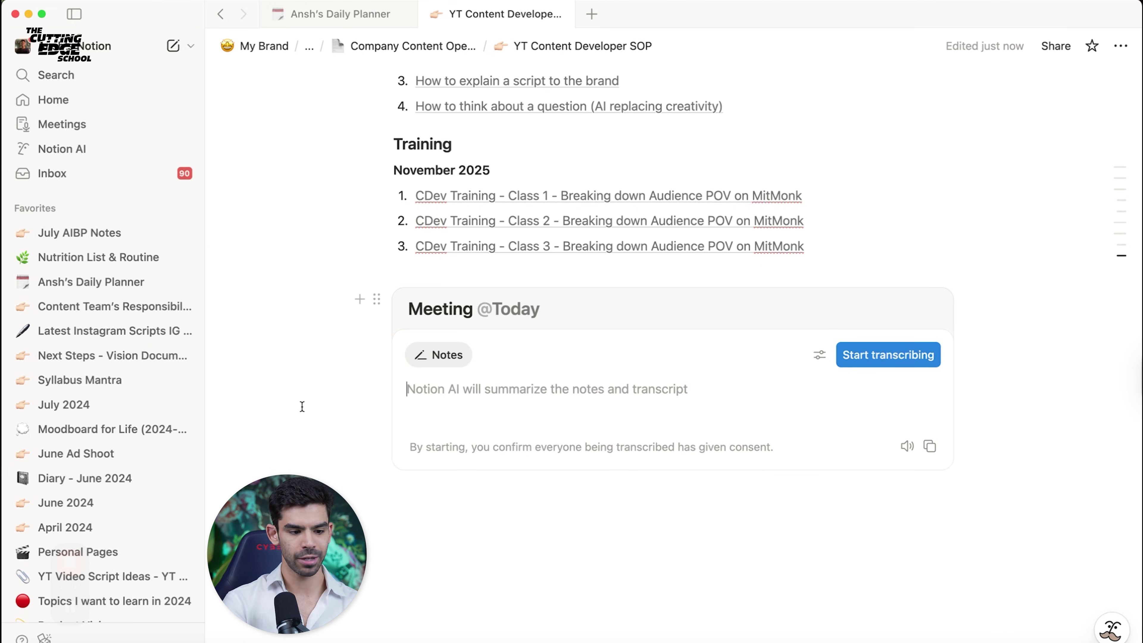
# Search the workspace for "Editing Tra" and open the Training for Editing YouTube Videos page
pyautogui.press('super+k')
pyautogui.write('Editing')
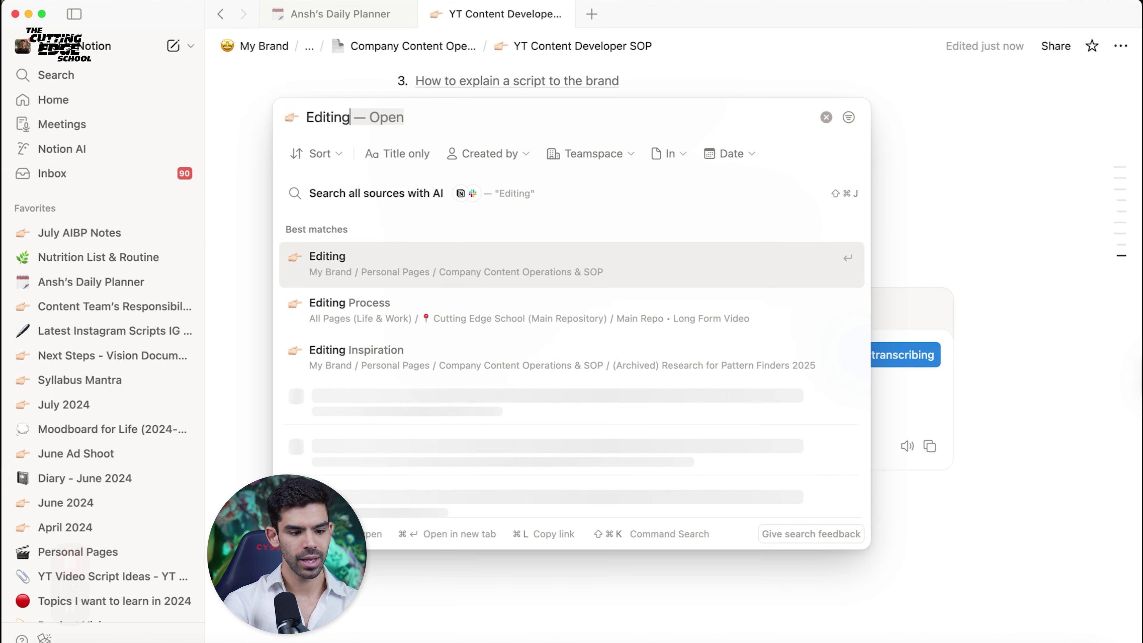
pyautogui.write(' Tra')
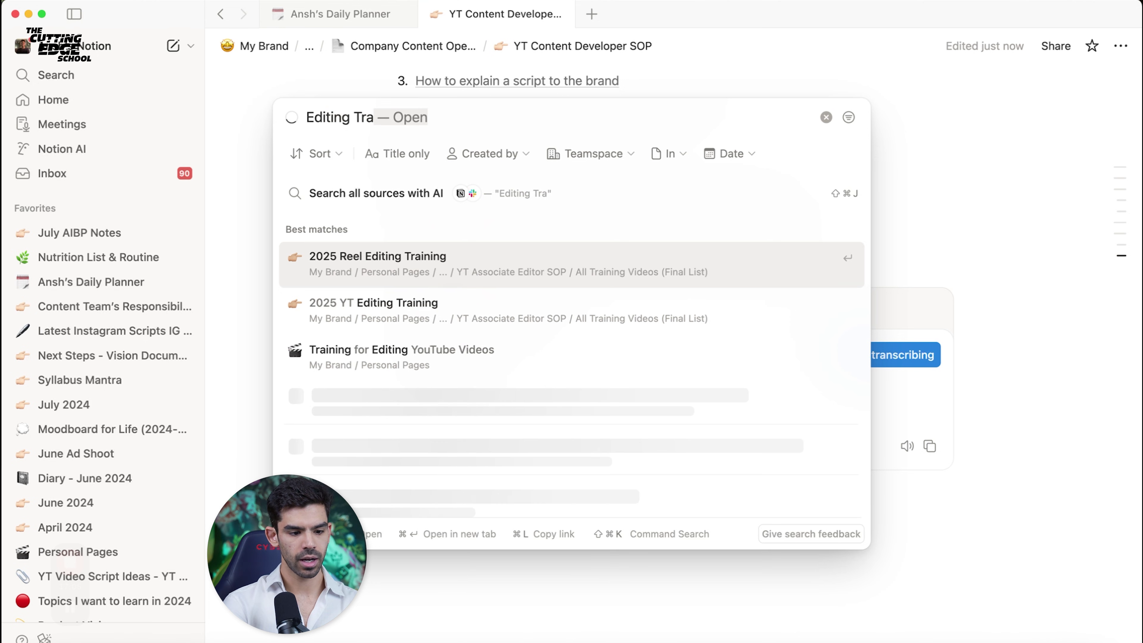
pyautogui.press('Down')
pyautogui.press('Down')
pyautogui.press('Return')
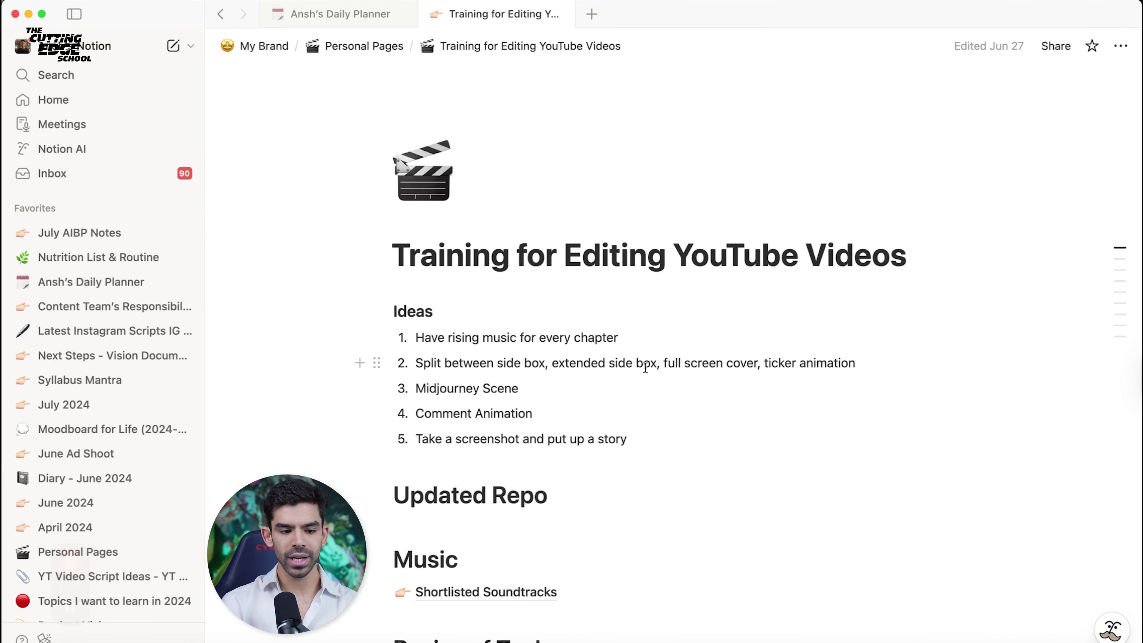
# Open the 2023 Onboarding Training for a New YouTube Editor page and look through its templates, project files and tutorials
pyautogui.scroll(-15, 645, 367)
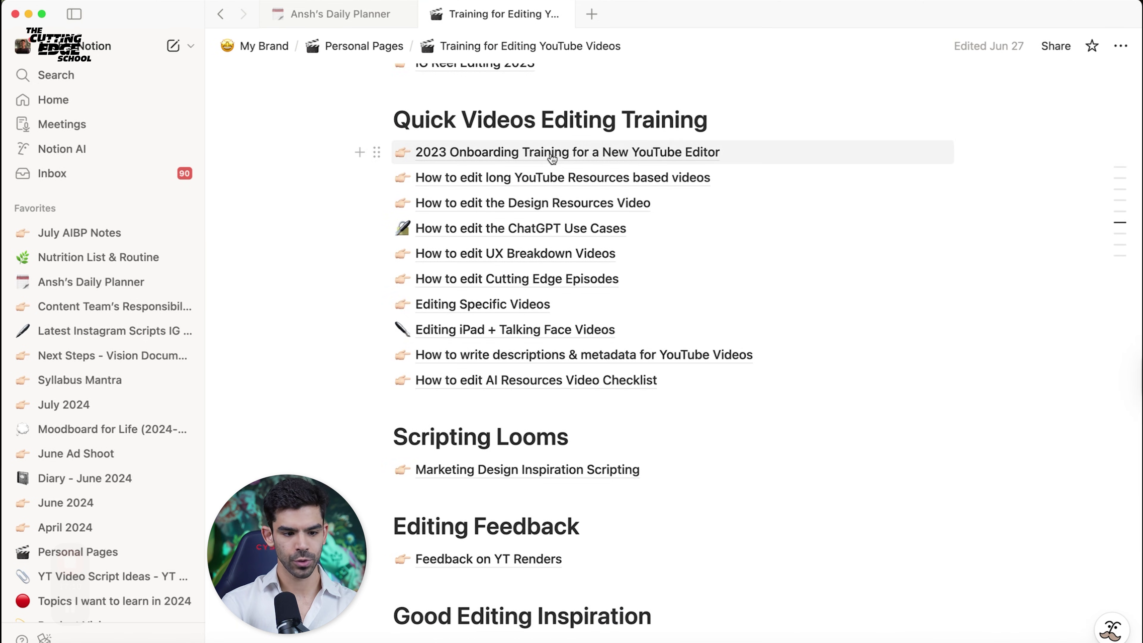
pyautogui.click(553, 154)
pyautogui.scroll(-5, 584, 388)
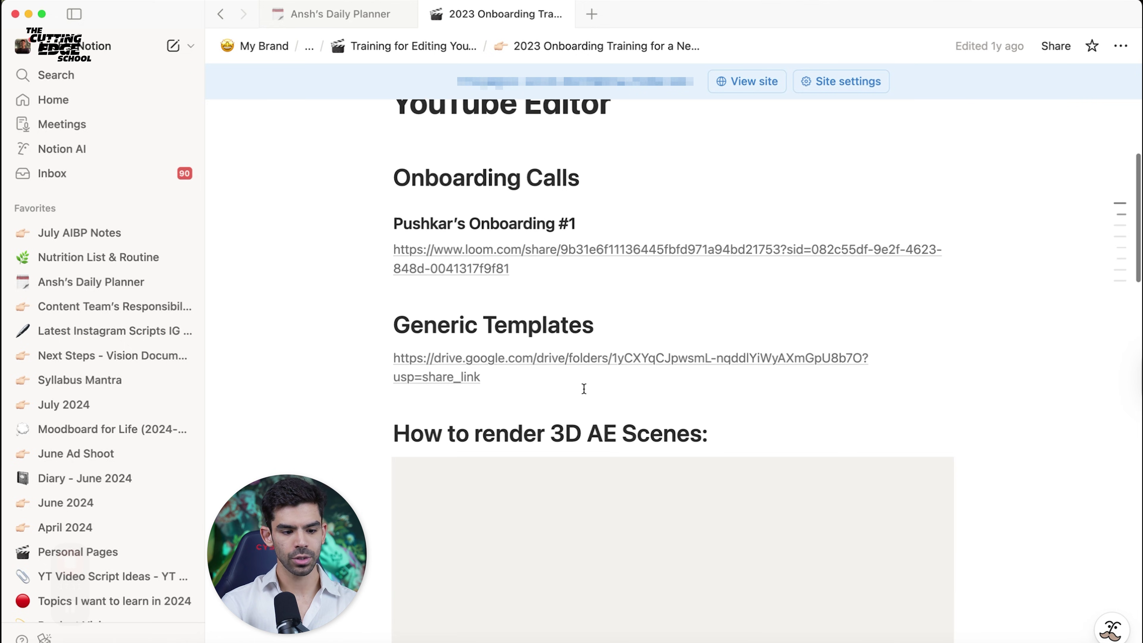
pyautogui.scroll(-15, 584, 388)
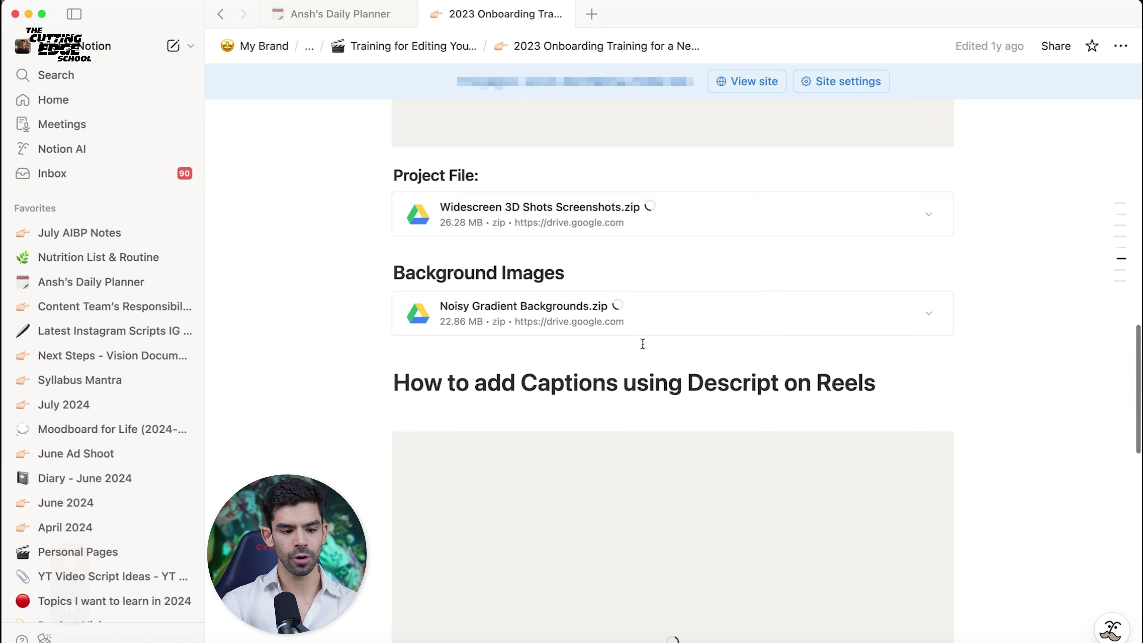
pyautogui.scroll(-10, 645, 347)
pyautogui.scroll(20, 646, 342)
# Search the workspace for "T" and open the All Training Videos (Final List) page
pyautogui.press('super+k')
pyautogui.write('T')
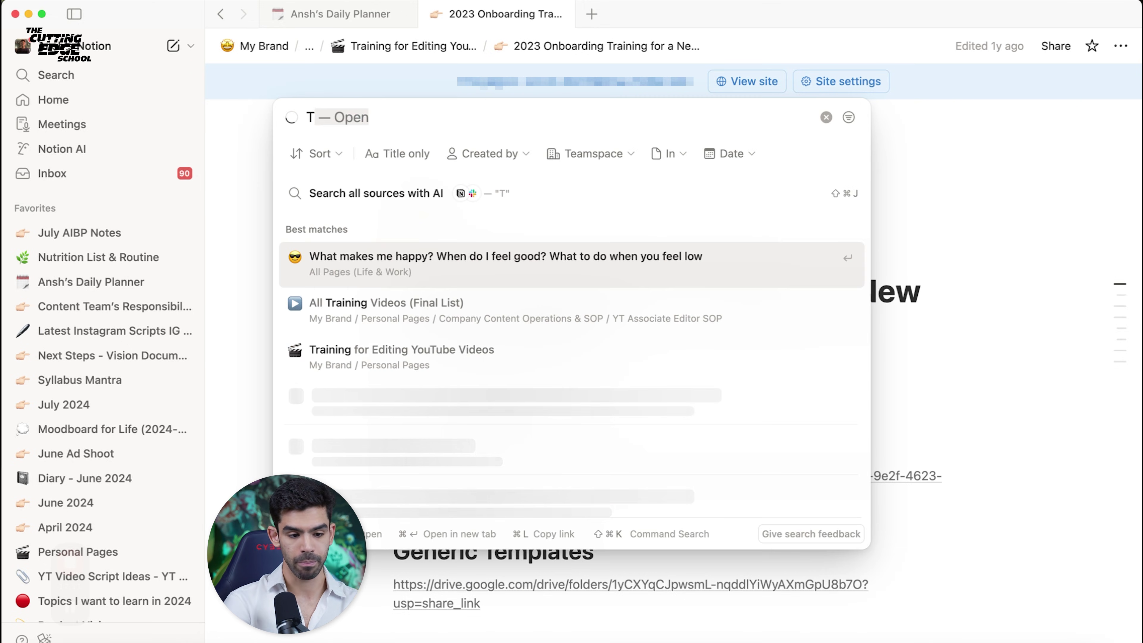
pyautogui.click(408, 318)
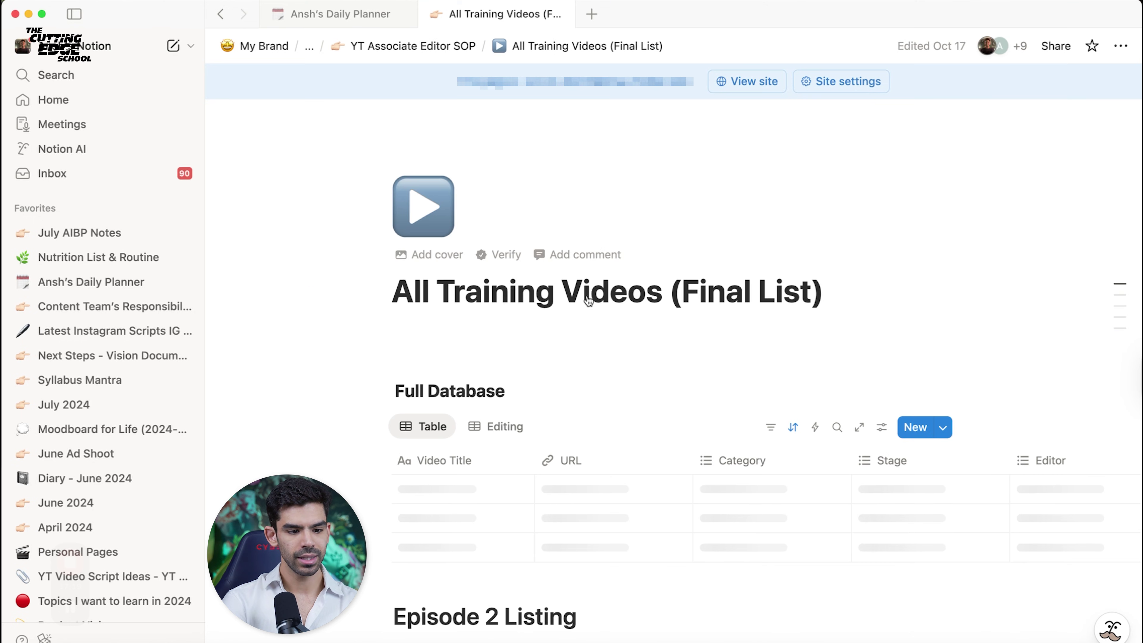
# Examine the Full Database of training videos, including its category, stage, editor, language, date and video columns
pyautogui.scroll(-7, 613, 335)
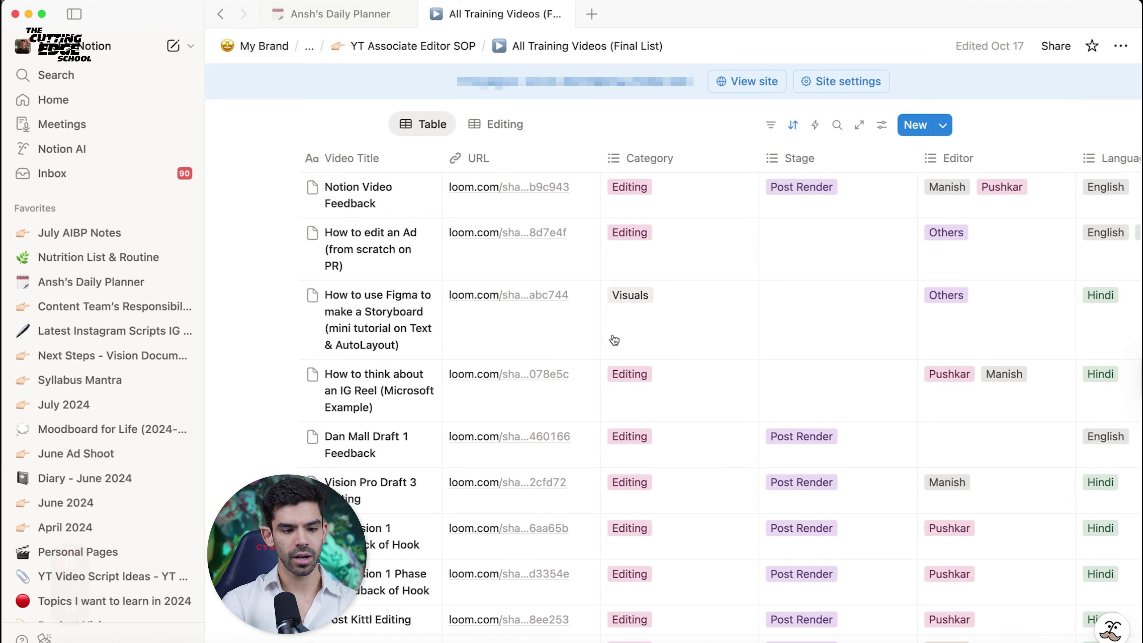
pyautogui.hscroll(12, 604, 339)
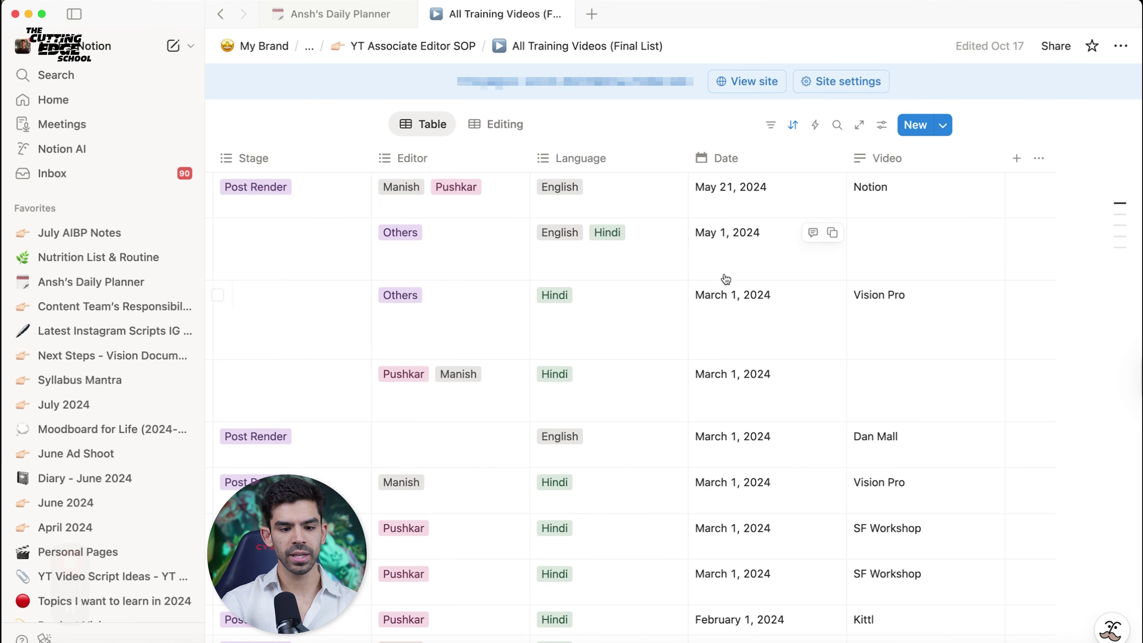
pyautogui.scroll(-20, 724, 332)
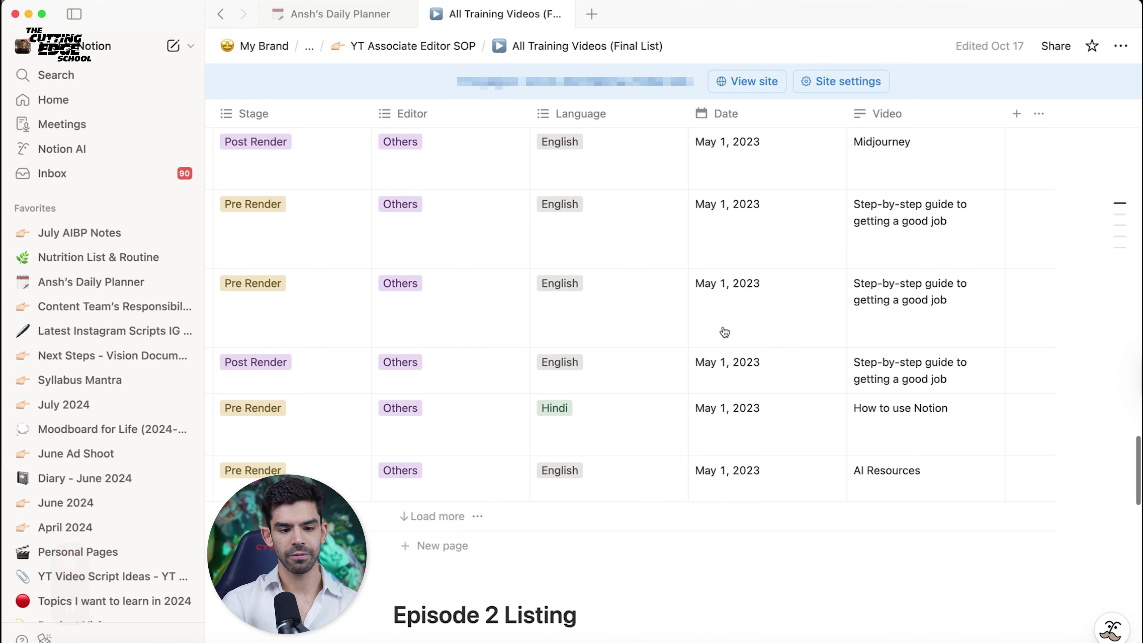
pyautogui.scroll(20, 742, 369)
pyautogui.scroll(-12, 760, 405)
pyautogui.hscroll(-1, 760, 404)
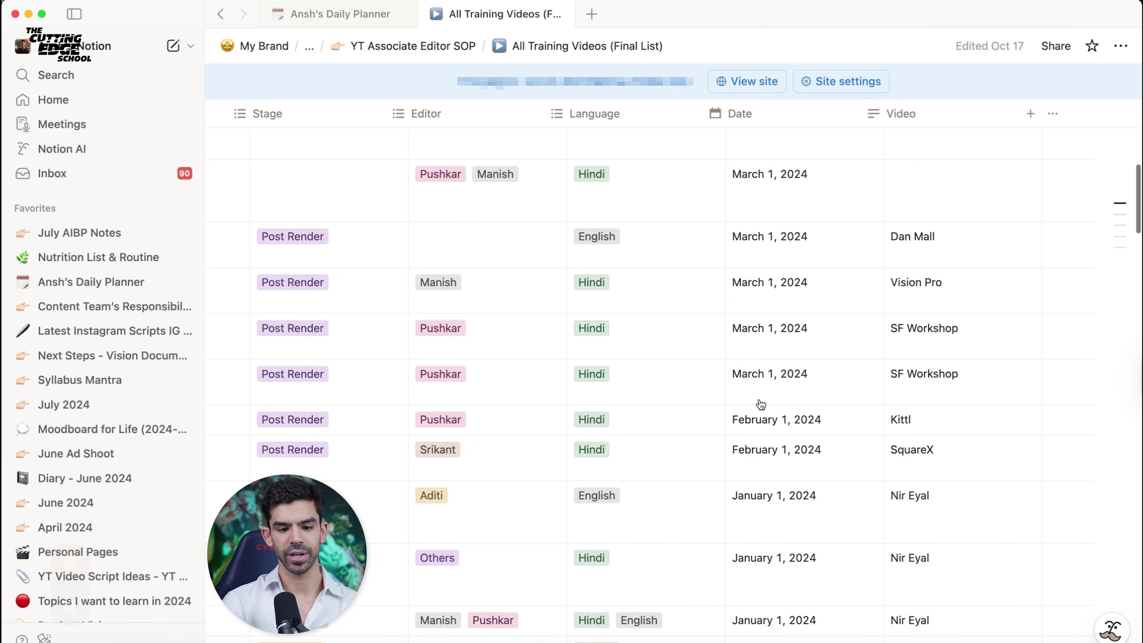
pyautogui.hscroll(-14, 760, 403)
pyautogui.scroll(-10, 760, 404)
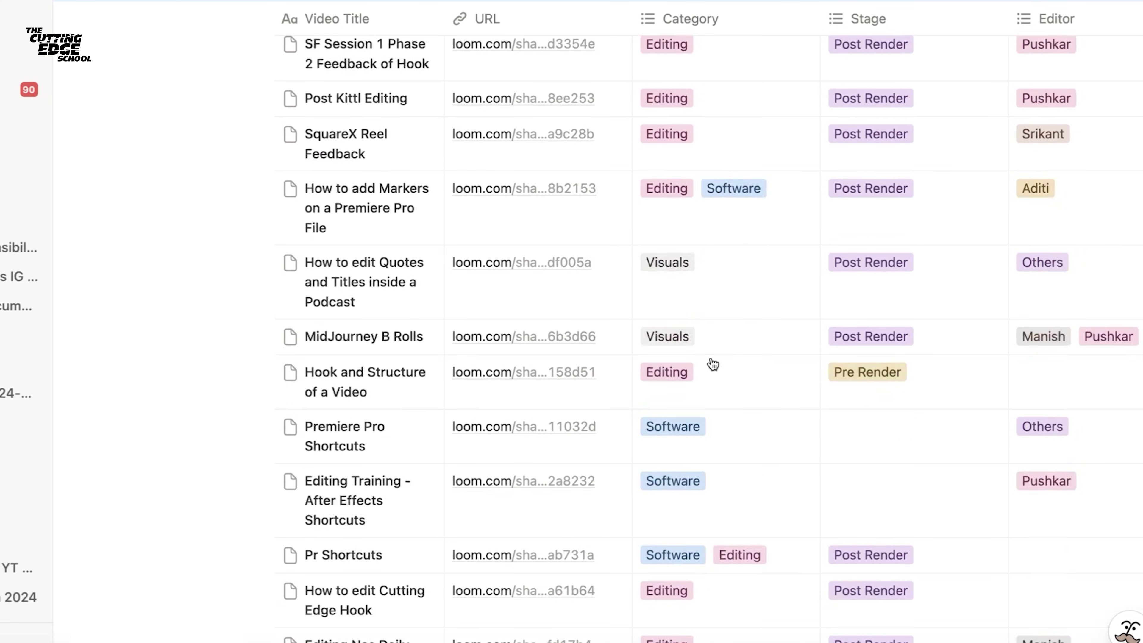
pyautogui.scroll(-10, 712, 365)
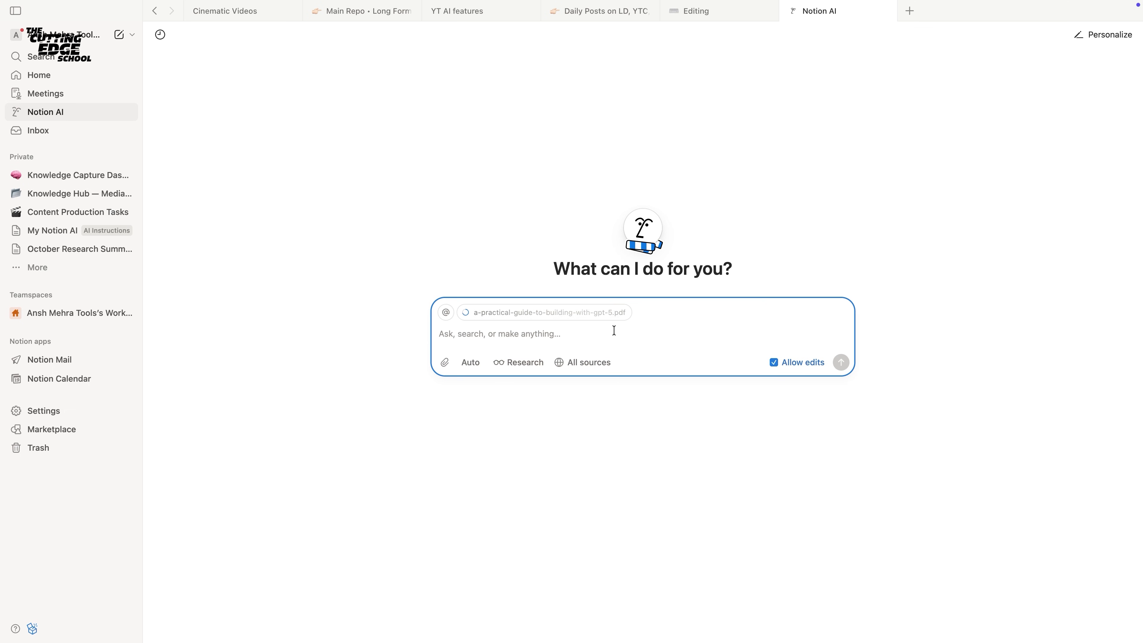
# Attach two screenshots, ask Notion AI for one structured dashboard organizing screenshots, uploaded PDFs and meeting transcripts, and open the Knowledge Capture Dashboard
pyautogui.press('super+v')
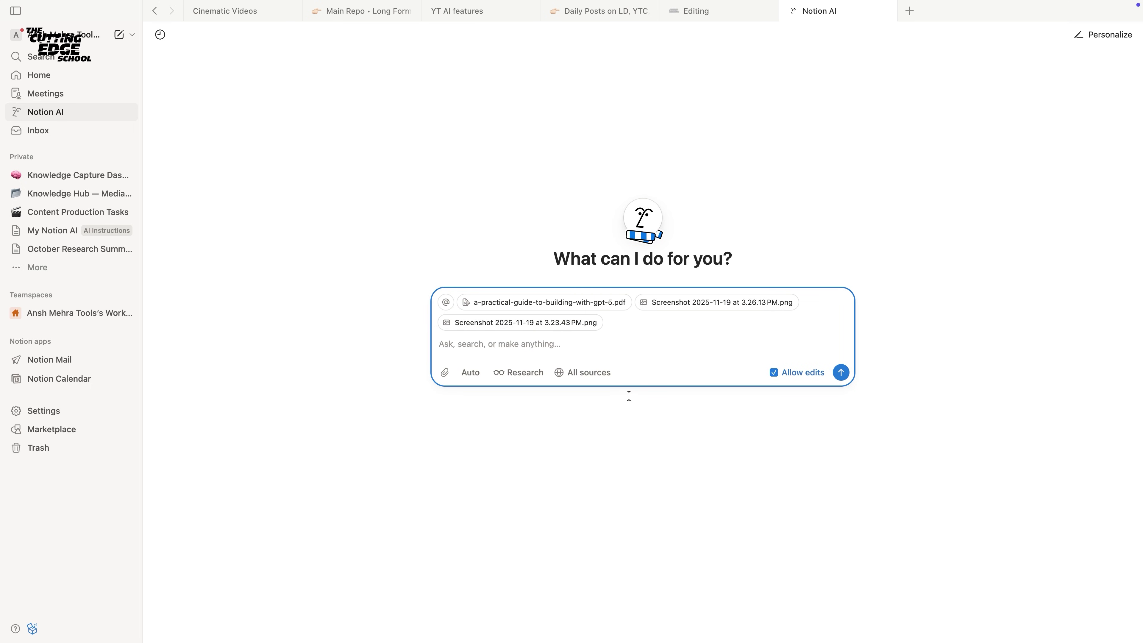
pyautogui.write('Create a dashboard that organizes screenshots, uploaded PDFs, and meeting transcripts into a single, structured view and add the PDFs and screenshots on the Dashboard')
pyautogui.click(79, 202)
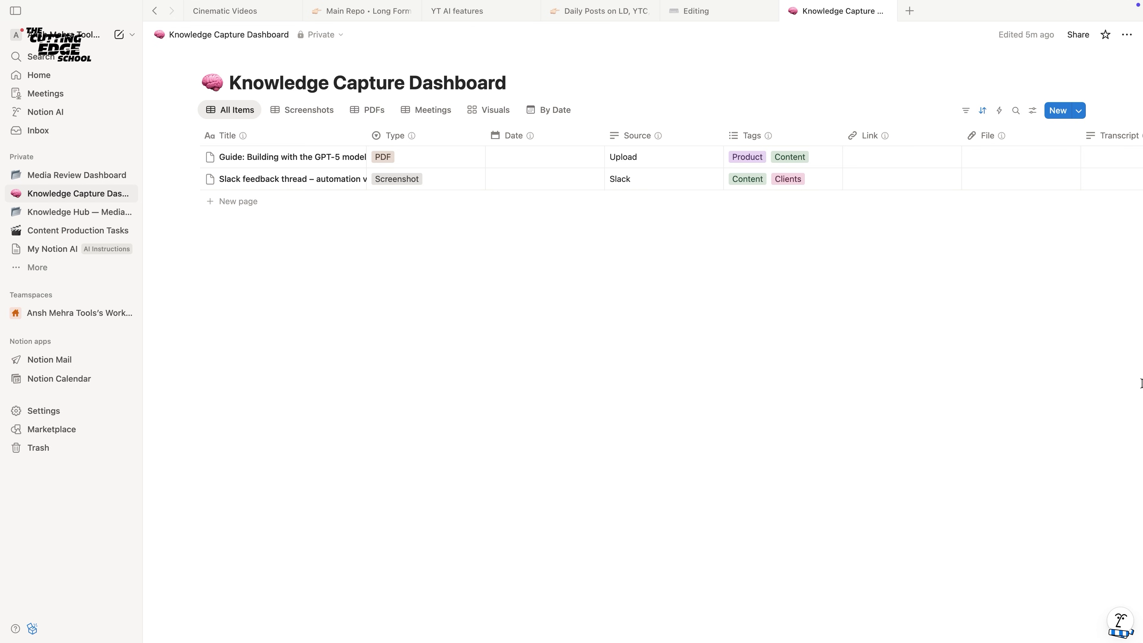
pyautogui.click(1079, 36)
# Have Notion AI search the internet and build a database tracking places to visit in Europe next week, and view the results
pyautogui.press('super+v')
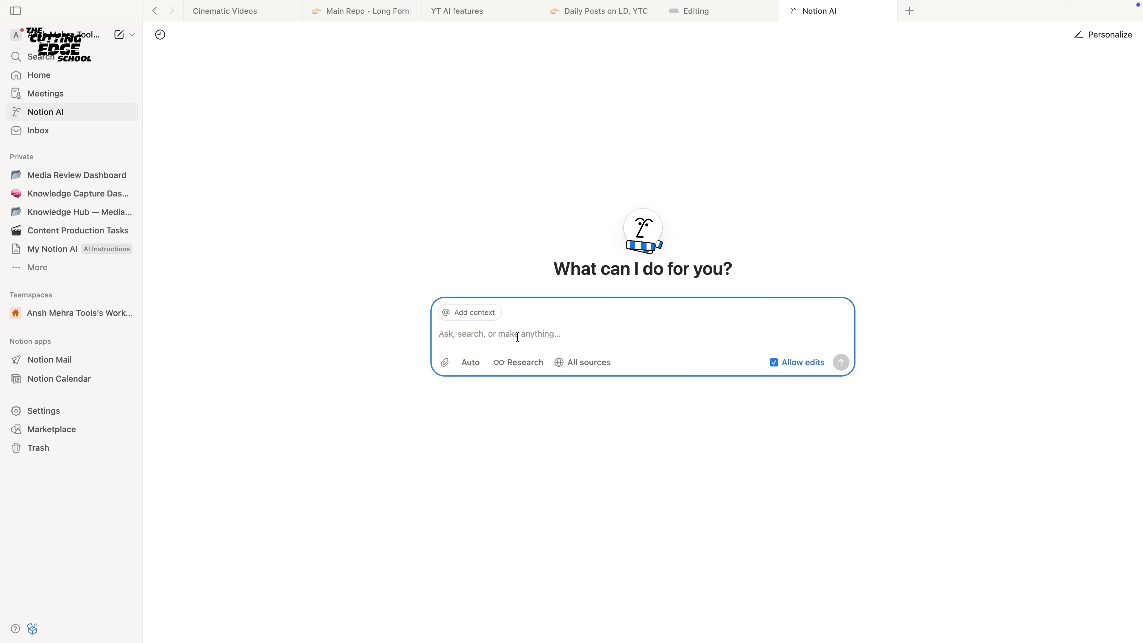
pyautogui.write('I’m traveling to a Europe next week, create a tracker of places to visit. Search the internet for reliable recommendations and automatically build a database with the results.')
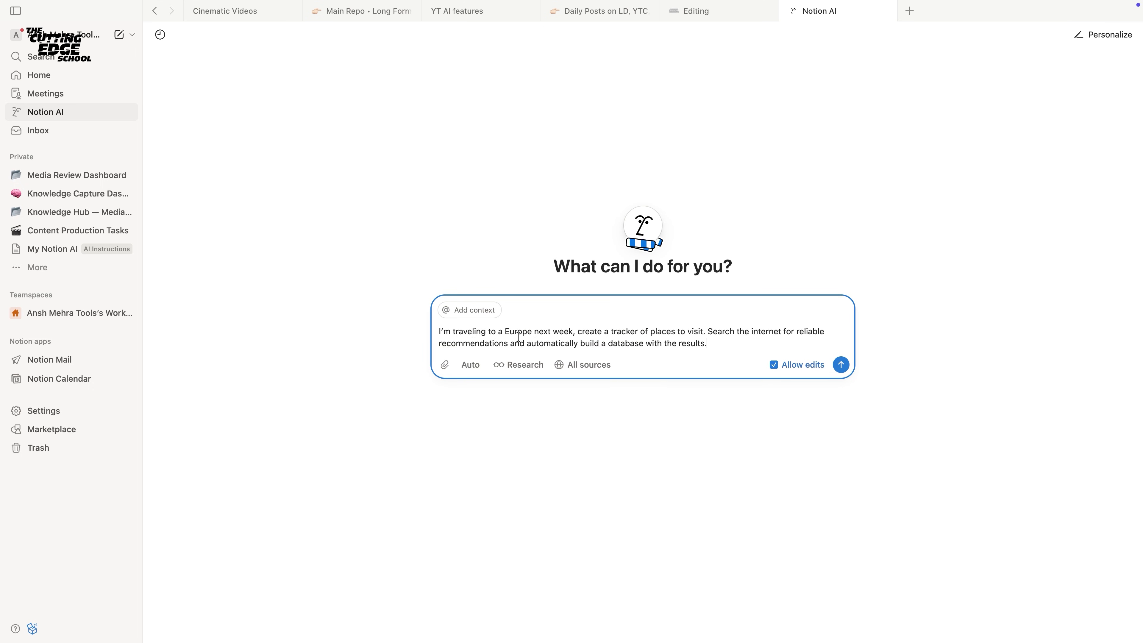
pyautogui.press('Return')
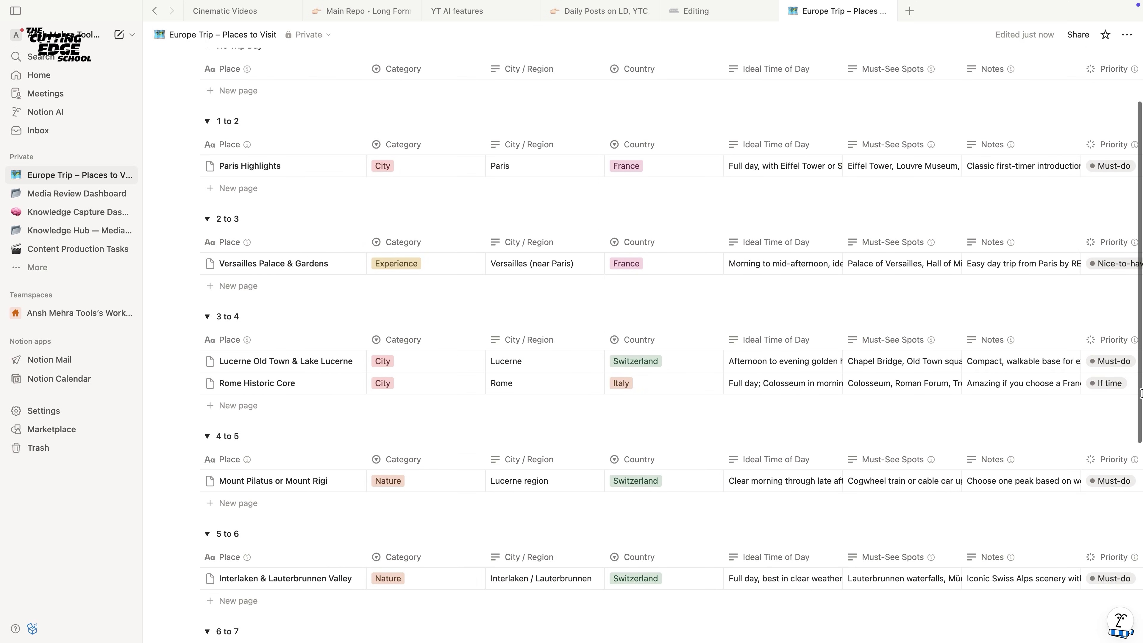
pyautogui.scroll(-6, 1140, 393)
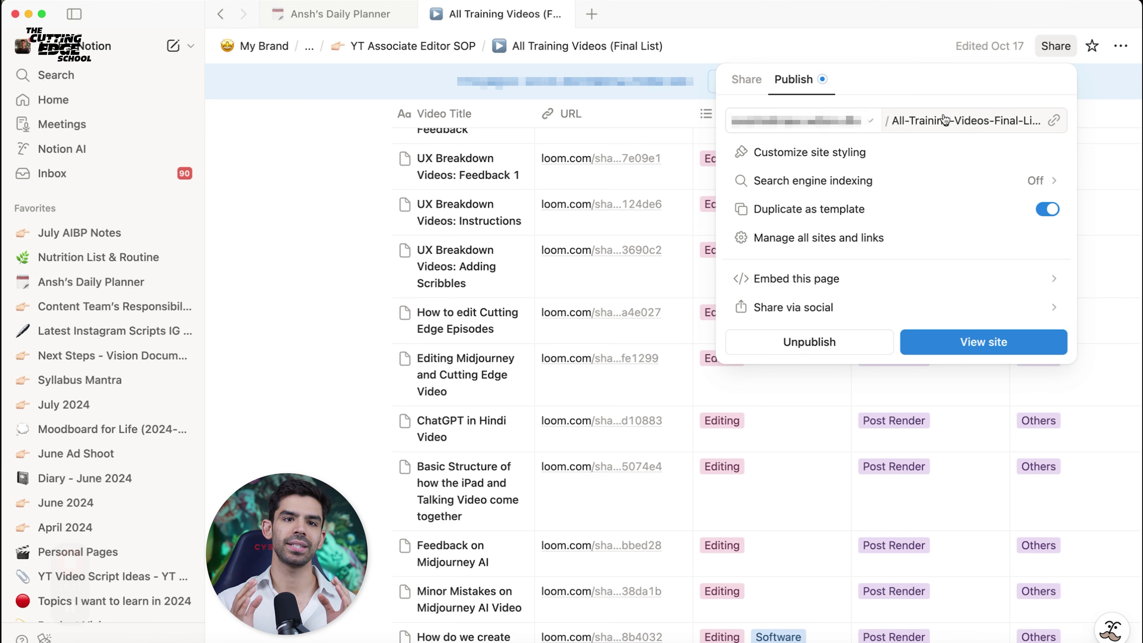
# Close the publishing options of the training videos page, start a new AI chat and open the Notion AI personalization settings
pyautogui.click(345, 266)
pyautogui.click(1111, 628)
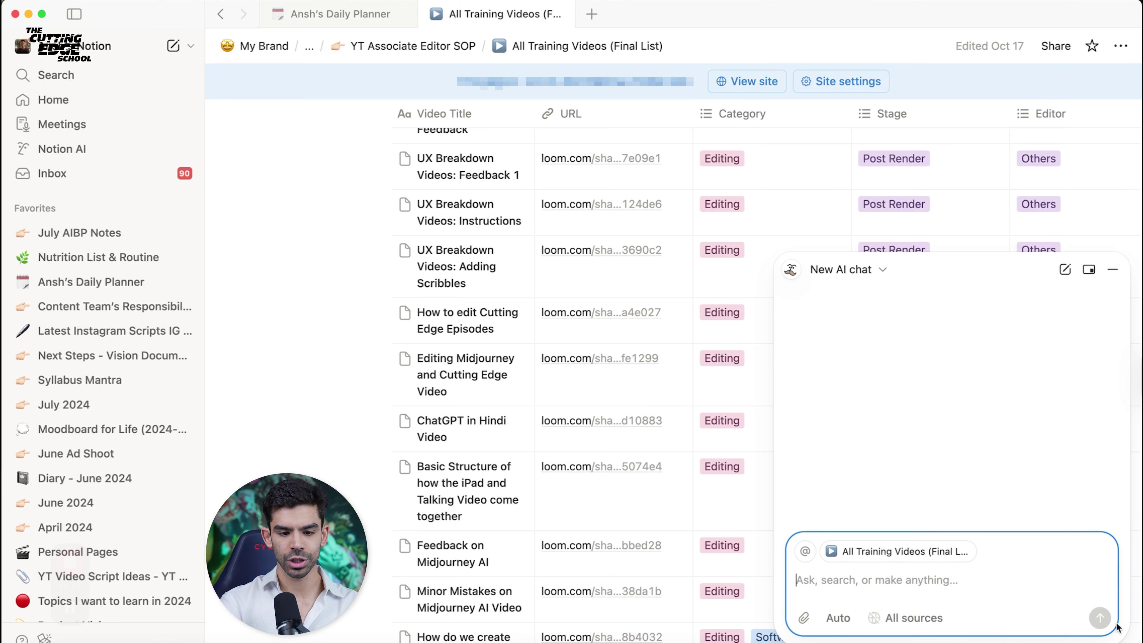
pyautogui.click(1064, 87)
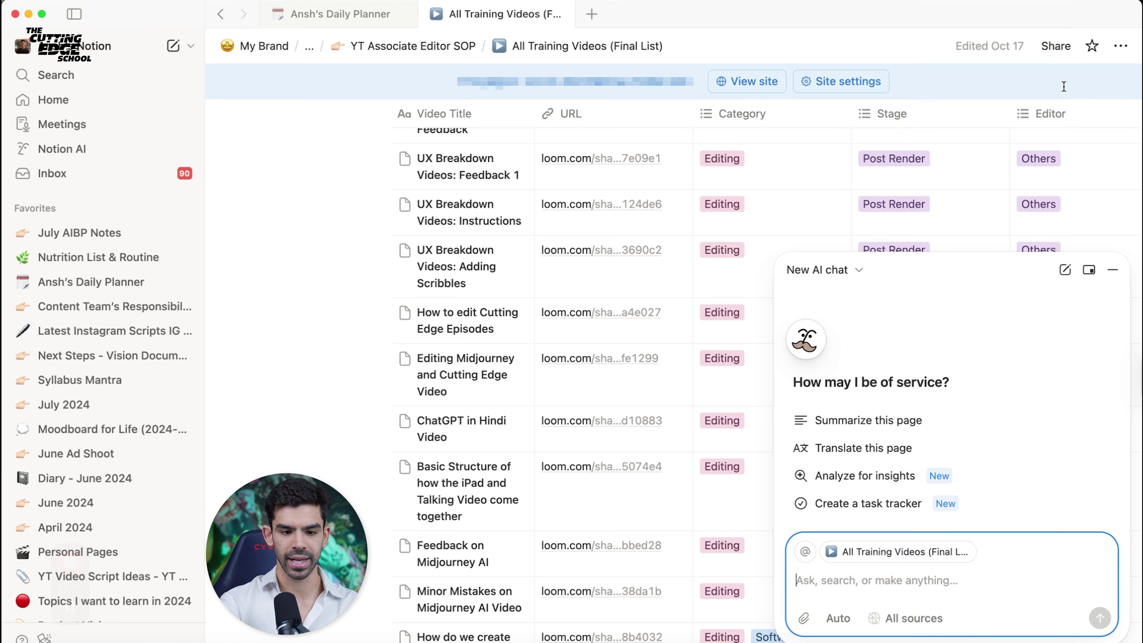
pyautogui.click(852, 359)
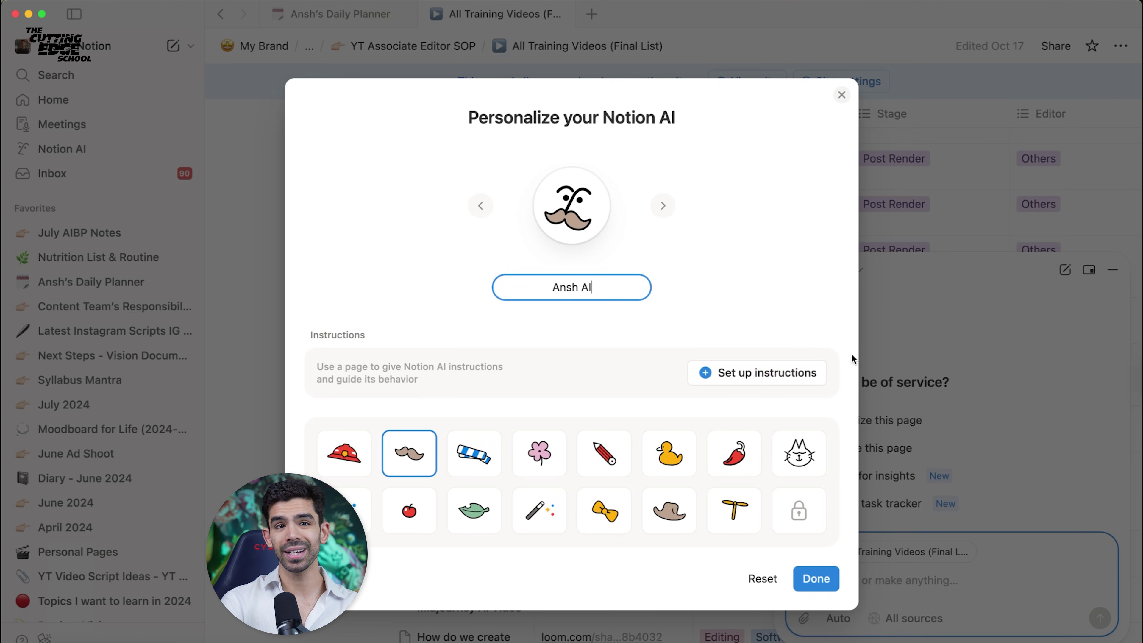
# Browse the marketplace templates available as instructions for the personalized Notion AI
pyautogui.click(711, 374)
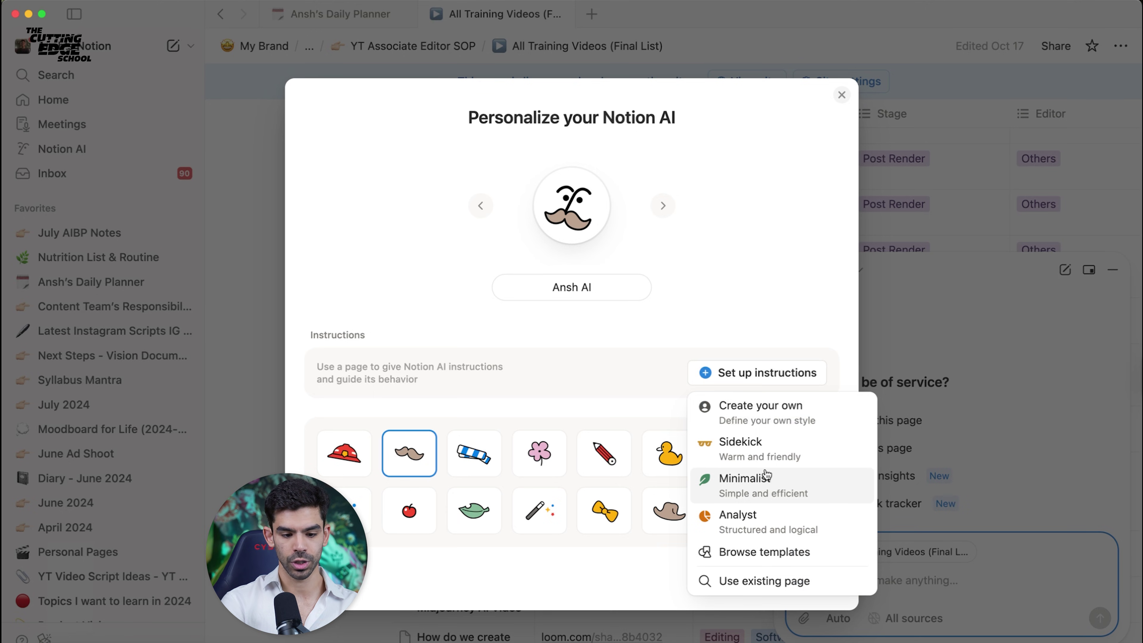
pyautogui.click(751, 551)
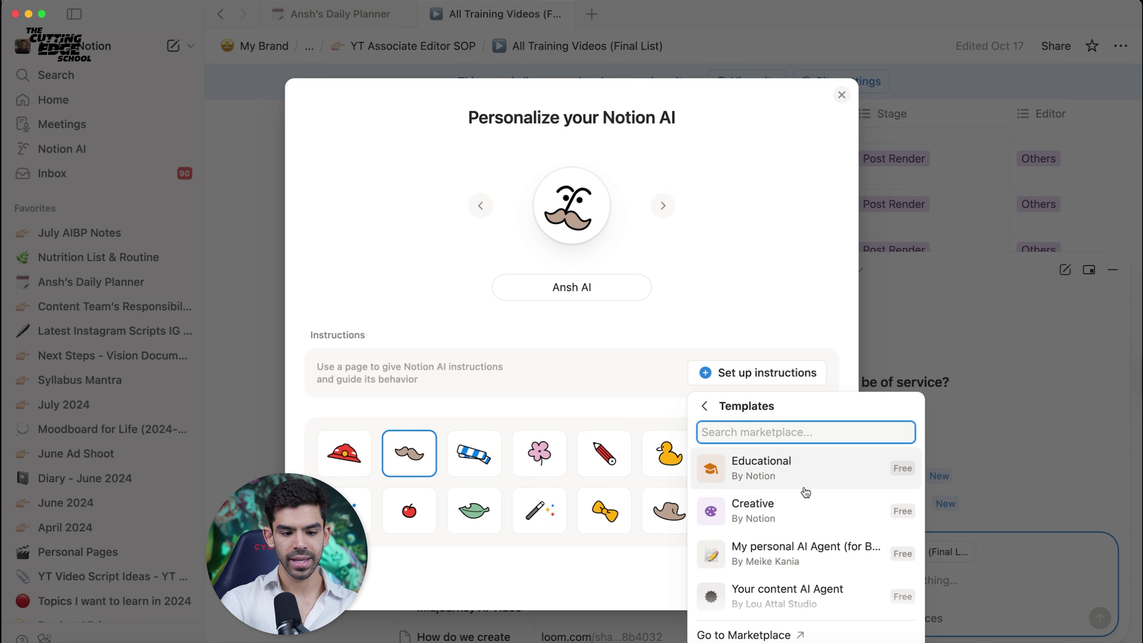
pyautogui.scroll(-5, 805, 492)
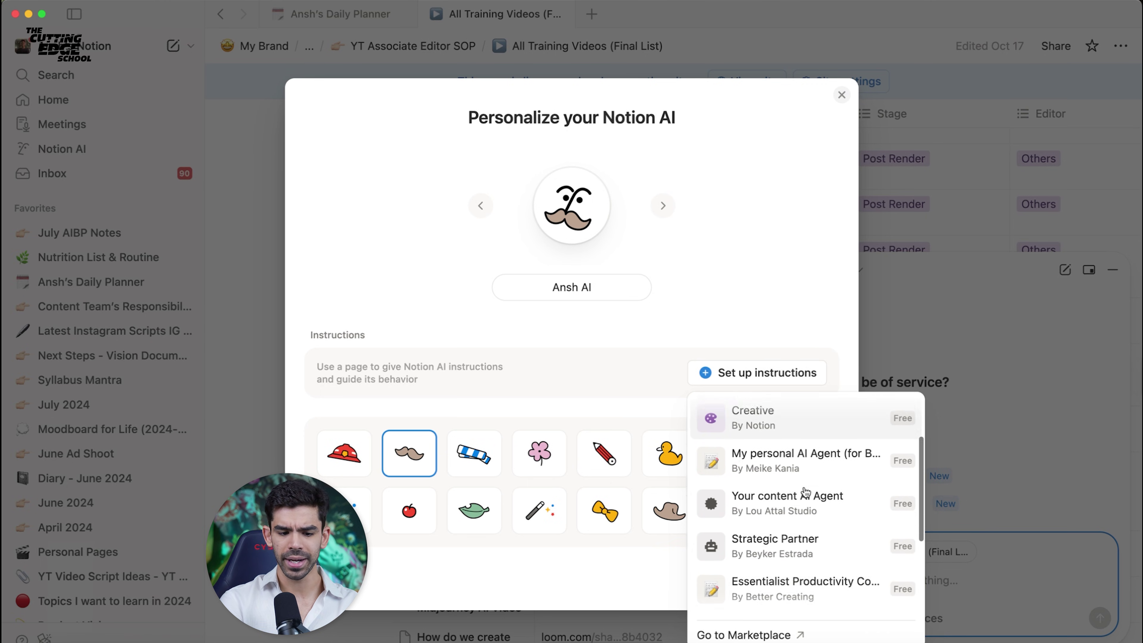
pyautogui.click(630, 382)
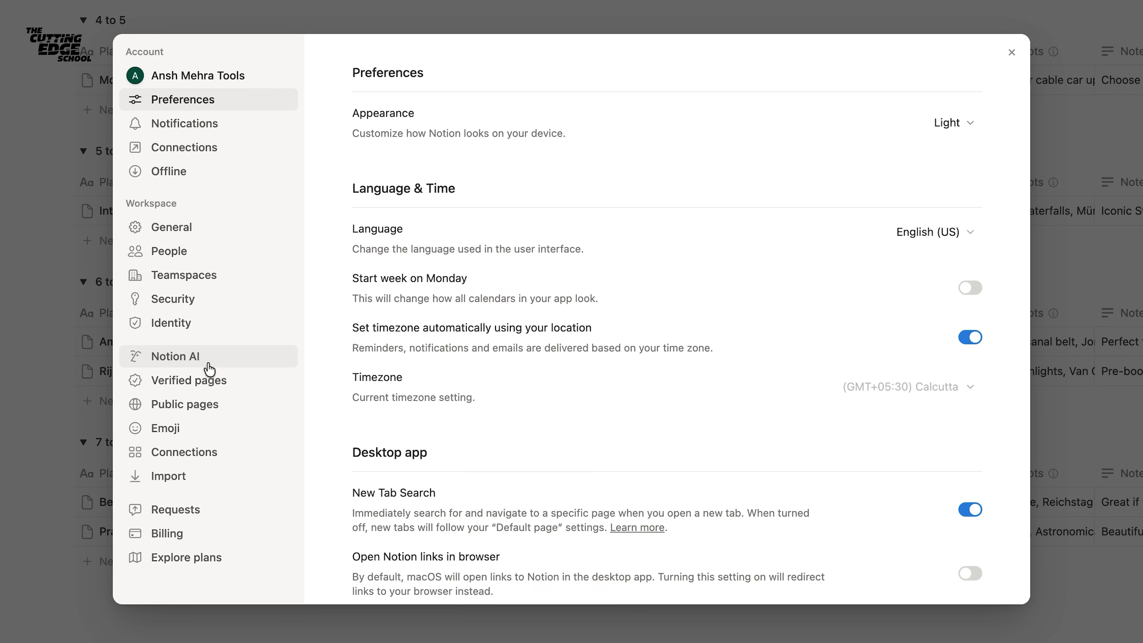
# Open the workspace's Notion AI settings to view the data sharing option and AI connectors
pyautogui.click(209, 360)
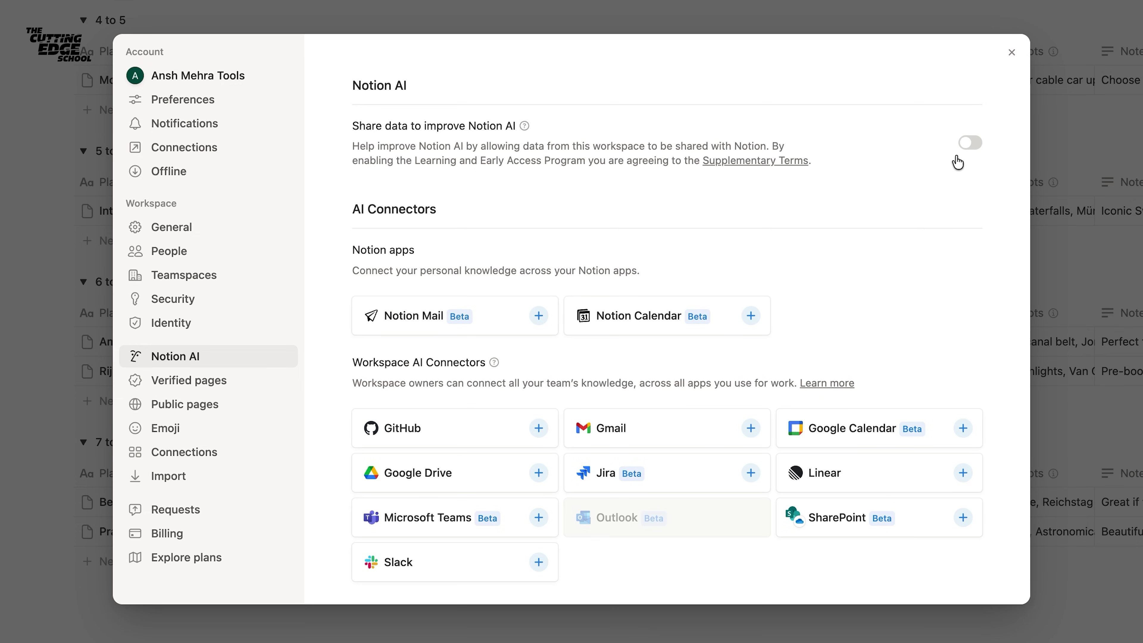